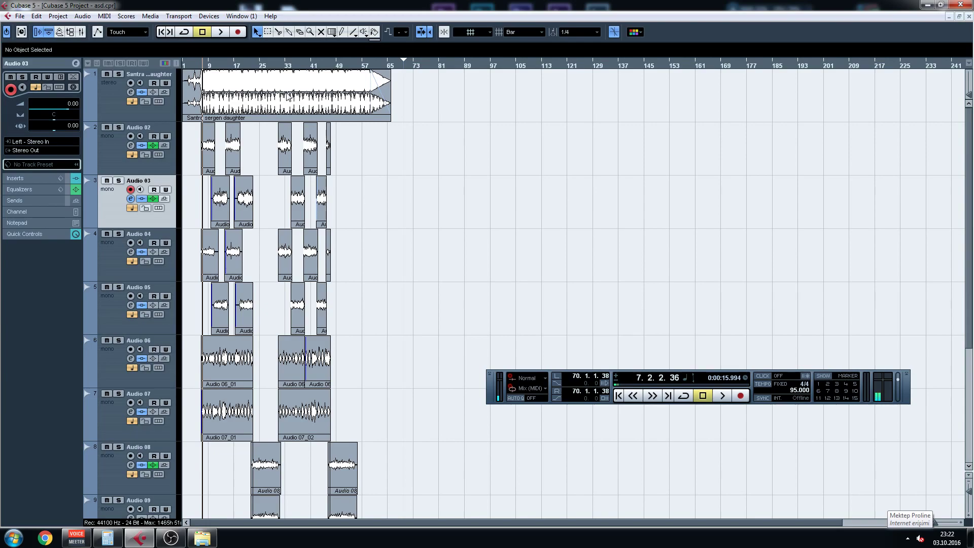
# Step: Mark a locator range from about bar 74 to bar 163 on the ruler and slide it to different places along the timeline
pyautogui.moveTo(205, 67); pyautogui.dragTo(177, 66)
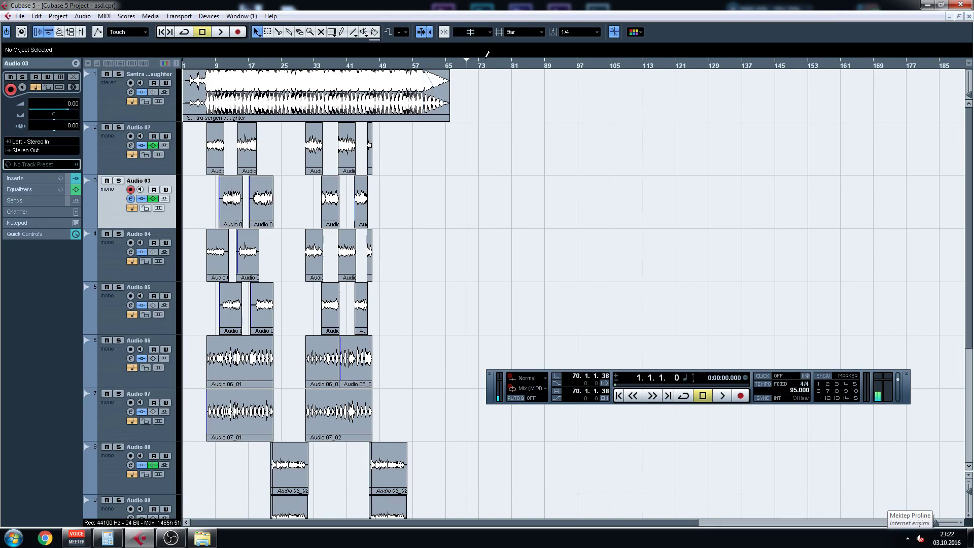
pyautogui.moveTo(486, 56); pyautogui.dragTo(848, 61)
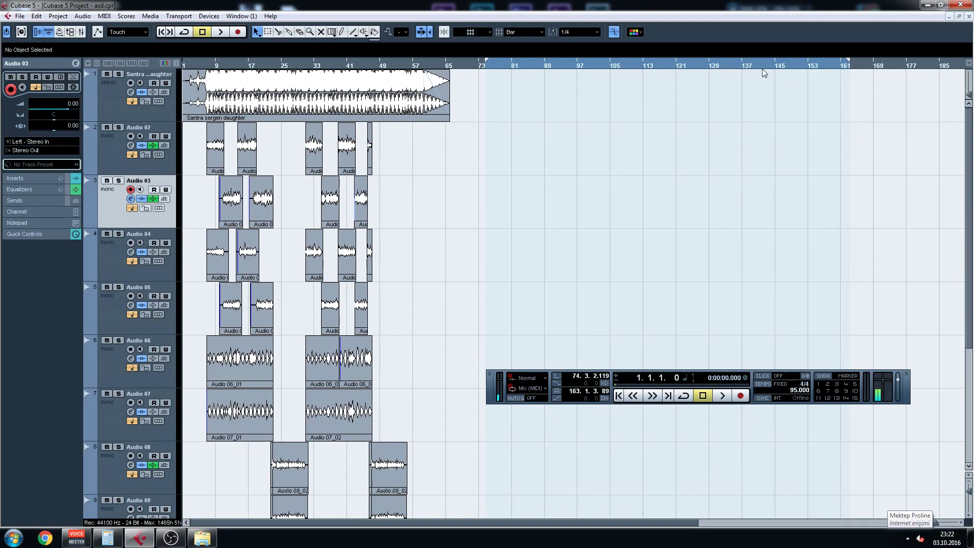
pyautogui.scroll(-5, 675, 284)
pyautogui.scroll(5, 677, 294)
pyautogui.moveTo(516, 70); pyautogui.dragTo(498, 53)
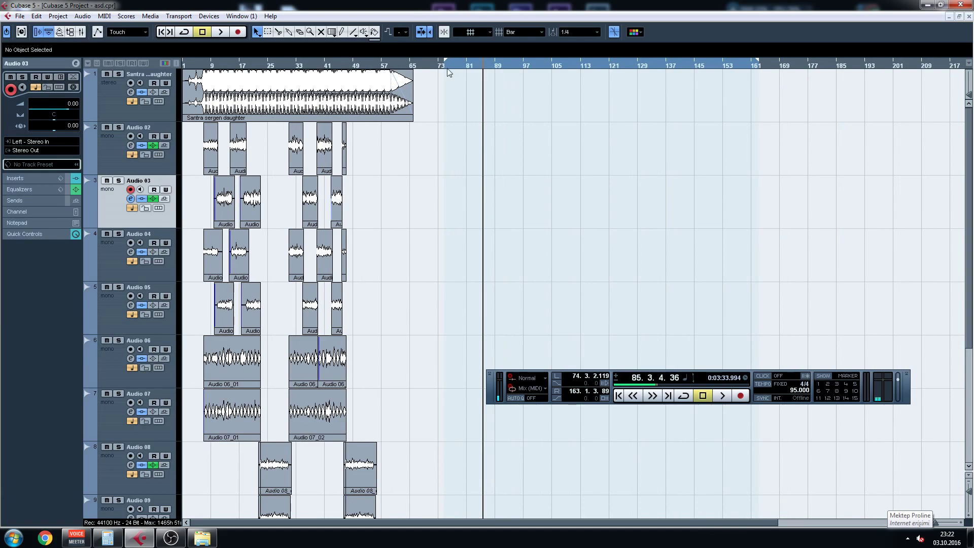
pyautogui.moveTo(563, 61); pyautogui.dragTo(302, 64)
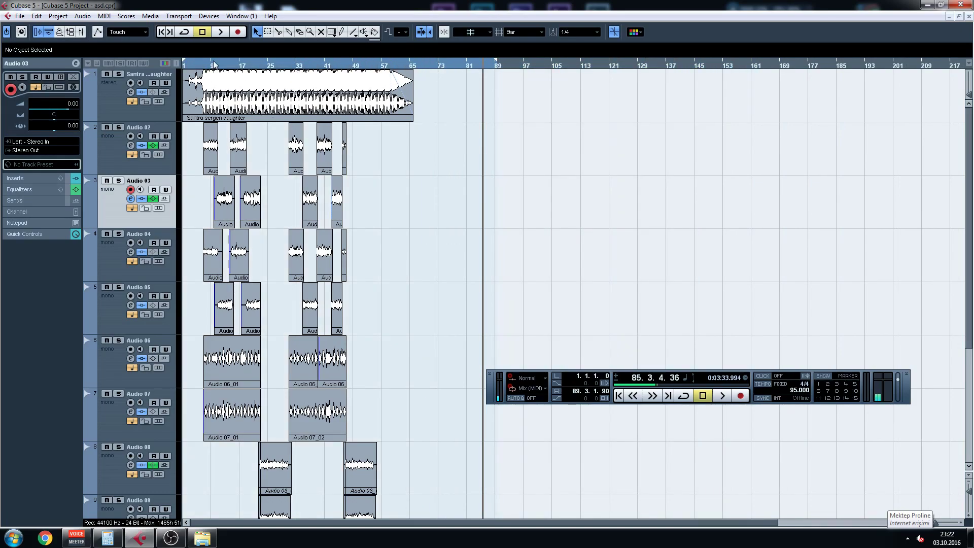
pyautogui.moveTo(220, 60); pyautogui.dragTo(535, 62)
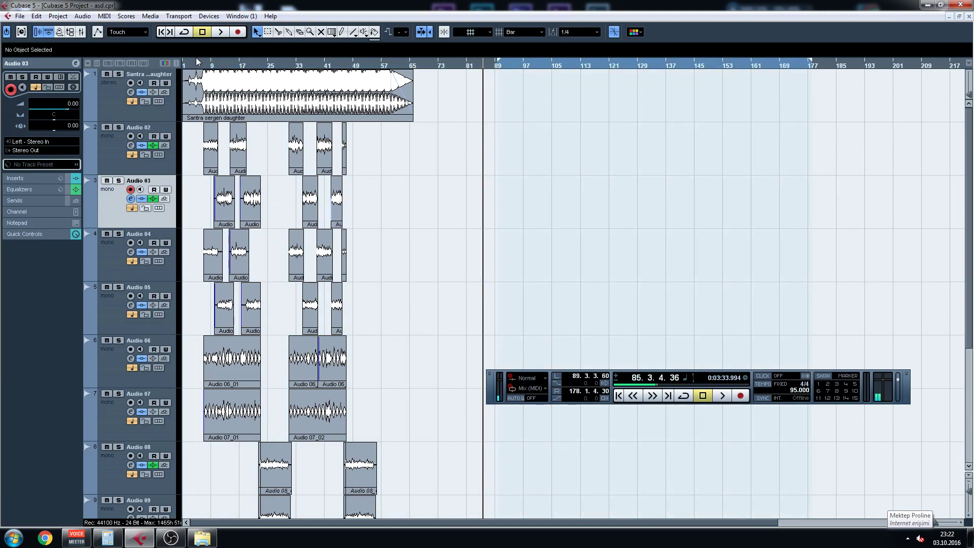
# Step: Place the locator range over the backing track, from about 2.3.4 to about 65.2.3
pyautogui.moveTo(199, 55)
pyautogui.mouseDown()
pyautogui.moveTo(307, 63)
pyautogui.moveTo(414, 87)
pyautogui.mouseUp()
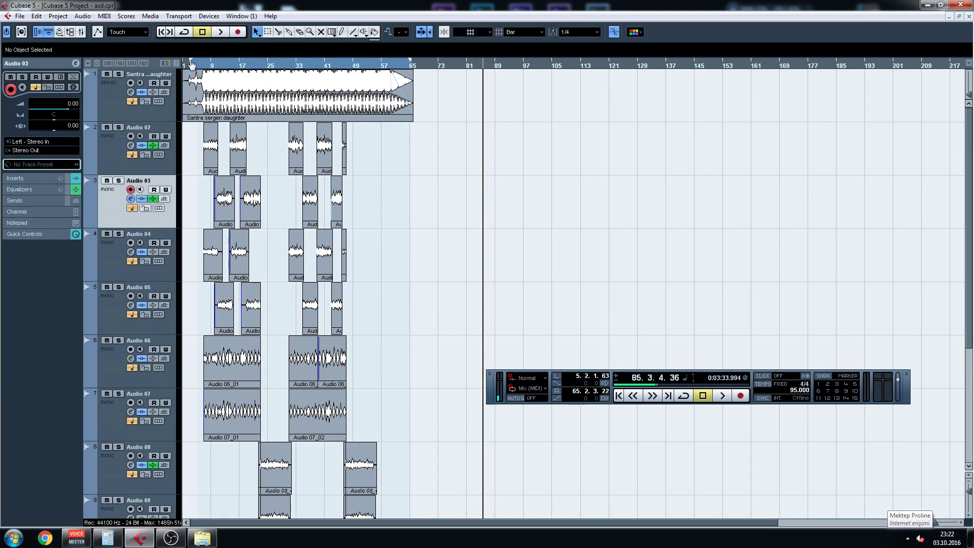
pyautogui.moveTo(186, 65); pyautogui.dragTo(183, 161)
pyautogui.keyDown('ctrl'); pyautogui.click(213, 62); pyautogui.keyUp('ctrl')
pyautogui.moveTo(215, 64); pyautogui.dragTo(302, 89)
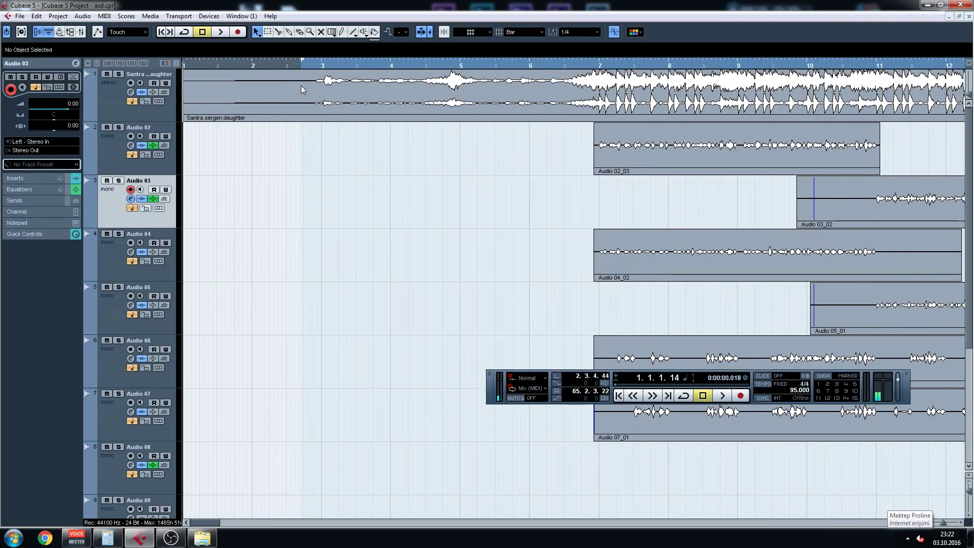
# Step: Fine-tune the left locator to about 2.4.2, just before the intro's first sound, and play the track briefly from there
pyautogui.click(443, 32)
pyautogui.moveTo(304, 68)
pyautogui.mouseDown()
pyautogui.moveTo(339, 73)
pyautogui.moveTo(247, 74)
pyautogui.moveTo(464, 71)
pyautogui.moveTo(254, 71)
pyautogui.moveTo(330, 75)
pyautogui.moveTo(311, 66)
pyautogui.mouseUp()
pyautogui.click(310, 67)
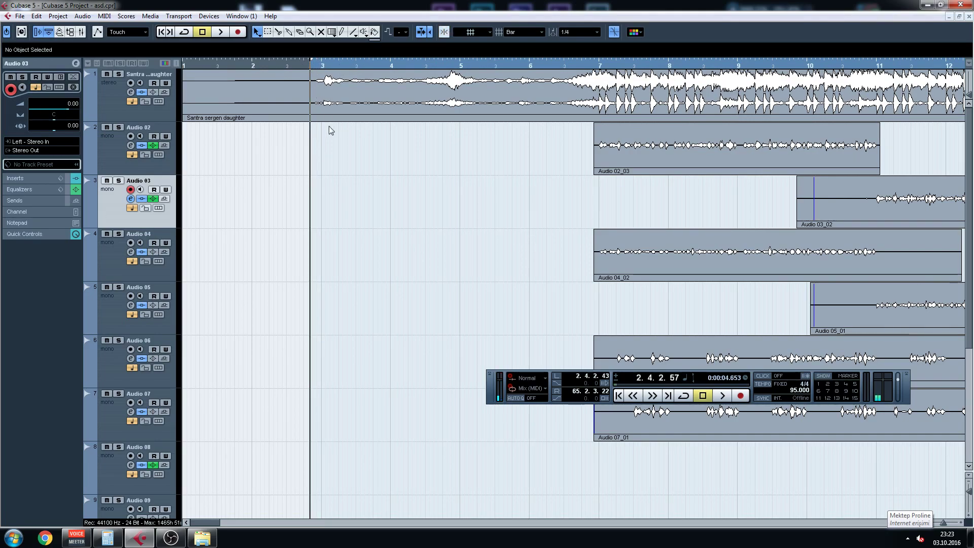
pyautogui.press('space')
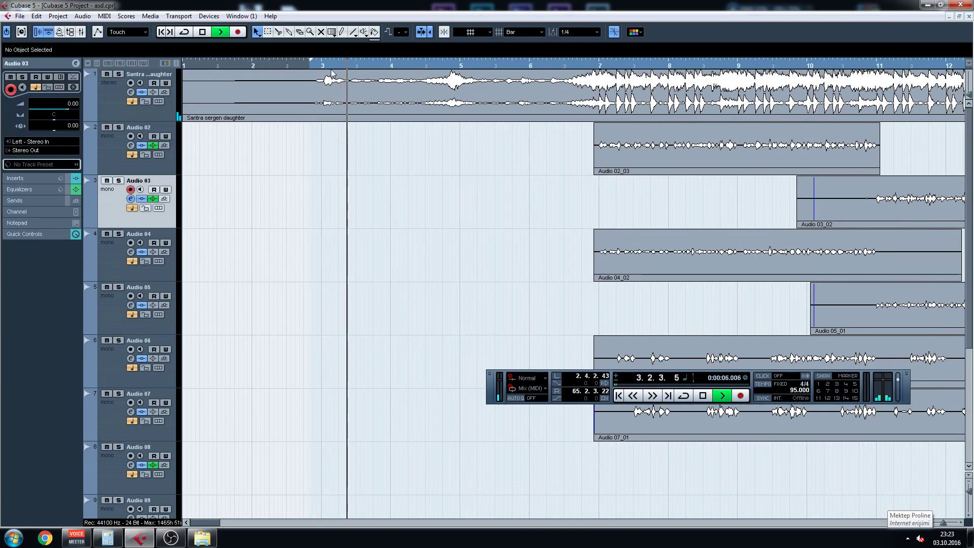
pyautogui.press('space')
# Step: Set the left locator to about 2.4.4 and pull the right locator back to about 6.4.3, just before the first vocal clips
pyautogui.moveTo(312, 66)
pyautogui.mouseDown()
pyautogui.moveTo(333, 66)
pyautogui.moveTo(294, 63)
pyautogui.mouseUp()
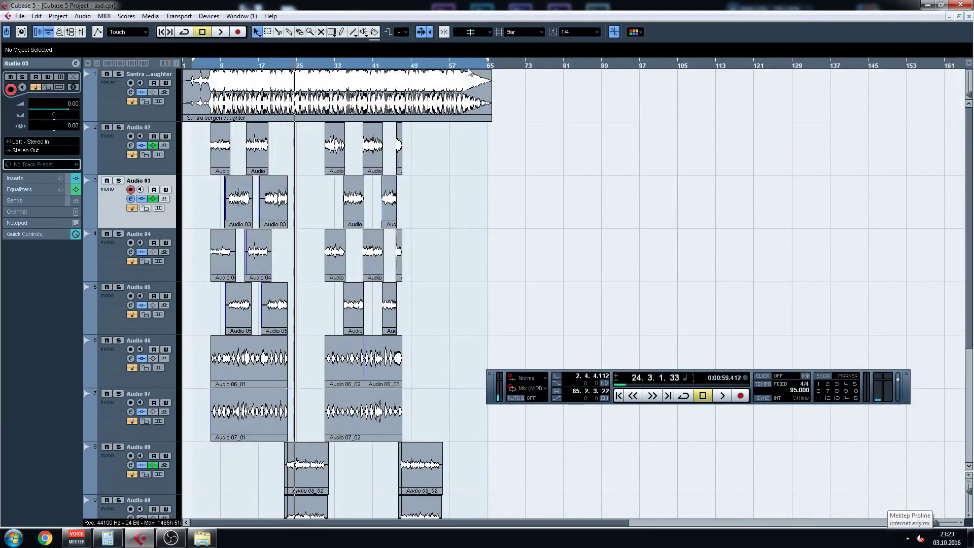
pyautogui.moveTo(478, 66); pyautogui.dragTo(375, 88)
pyautogui.click(197, 66)
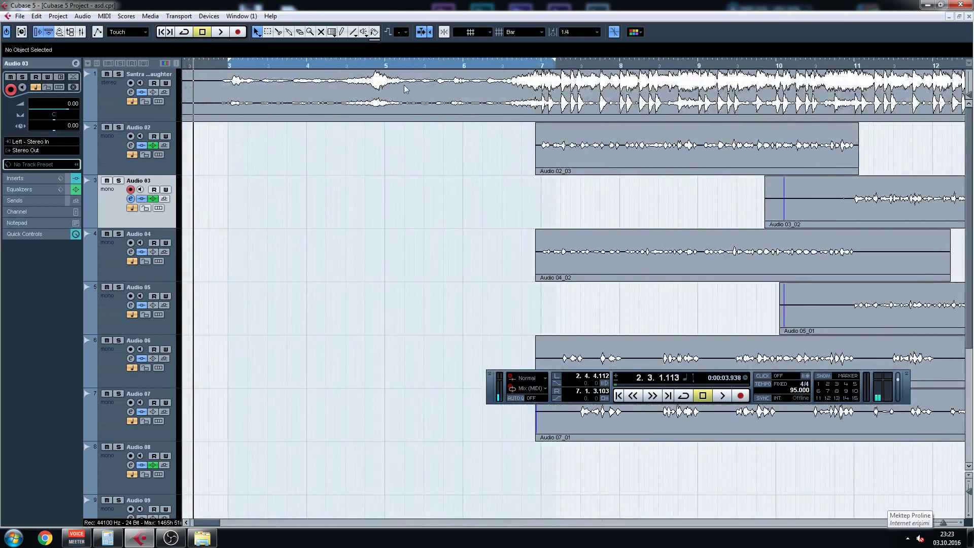
pyautogui.moveTo(555, 65); pyautogui.dragTo(532, 65)
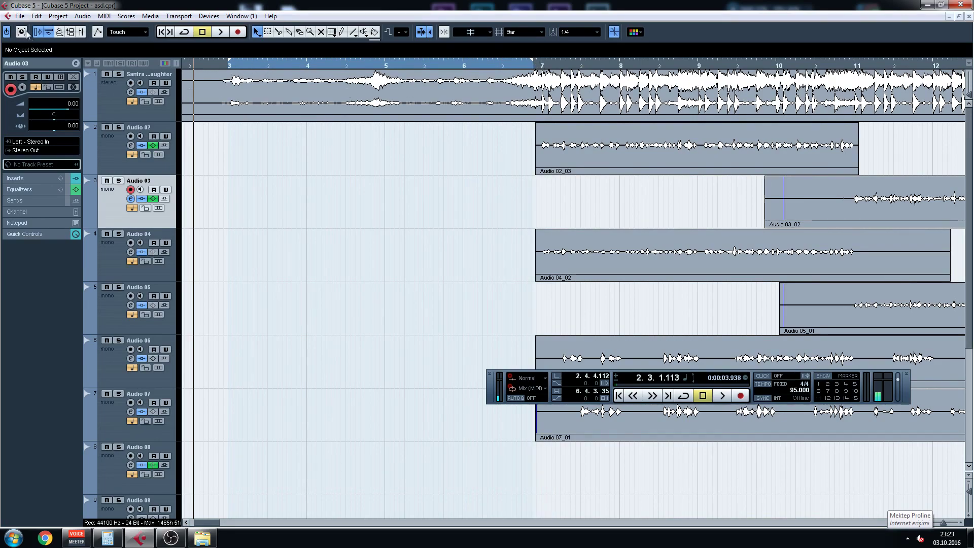
# Step: Start an audio mixdown export of the marked range and name the file test
pyautogui.click(20, 15)
pyautogui.moveTo(51, 197)
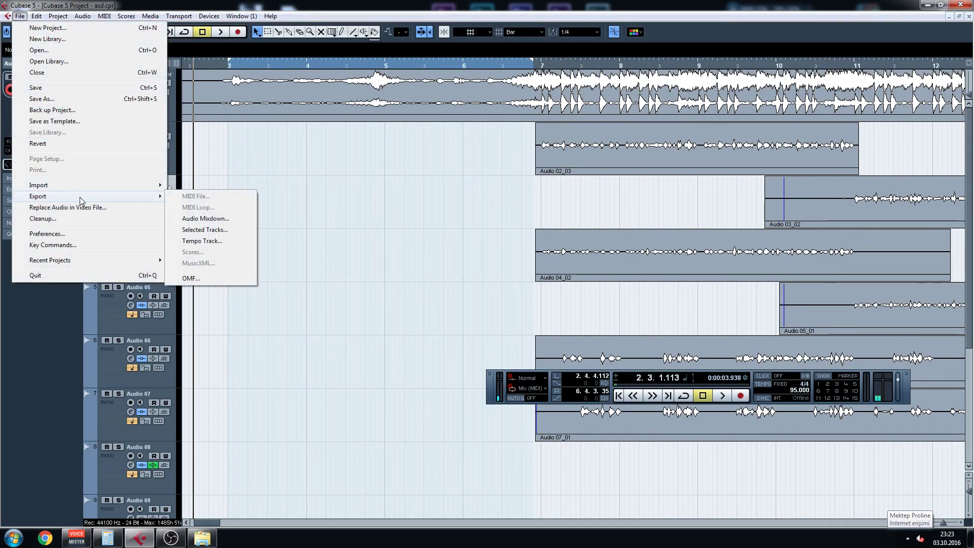
pyautogui.click(208, 218)
pyautogui.click(661, 189)
pyautogui.write('tes')
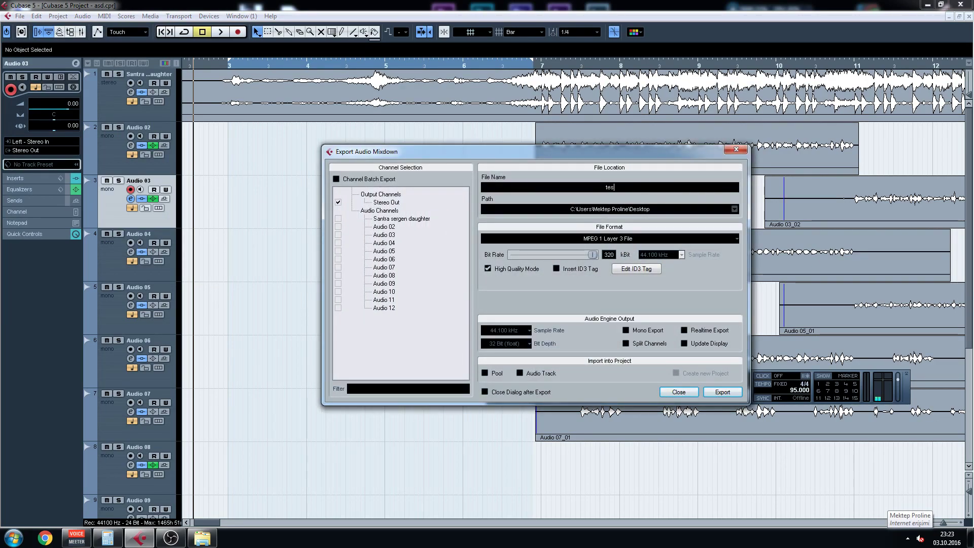
pyautogui.write('t')
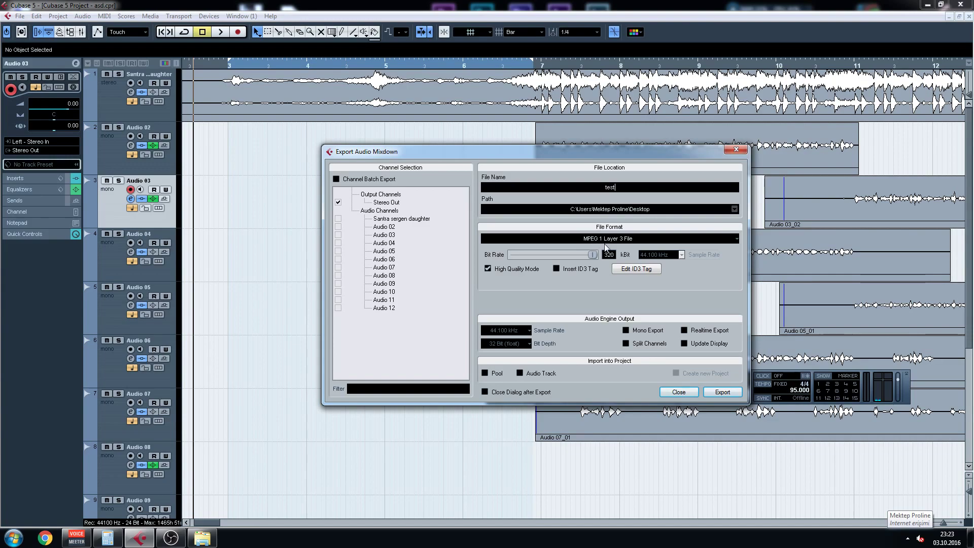
# Step: Confirm the Desktop as the export location and keep MPEG 1 Layer 3 File after checking the available formats
pyautogui.click(617, 241)
pyautogui.click(617, 241)
pyautogui.click(624, 210)
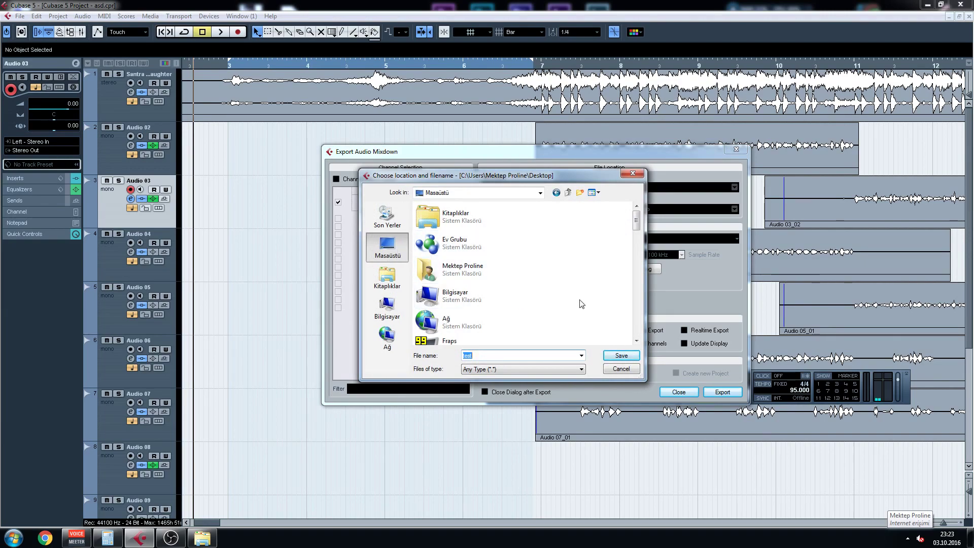
pyautogui.click(620, 355)
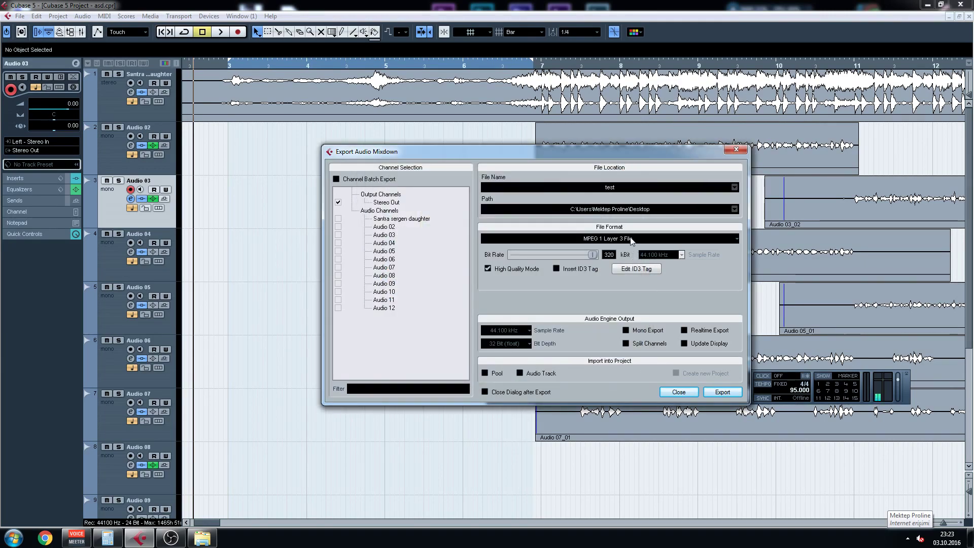
pyautogui.click(619, 239)
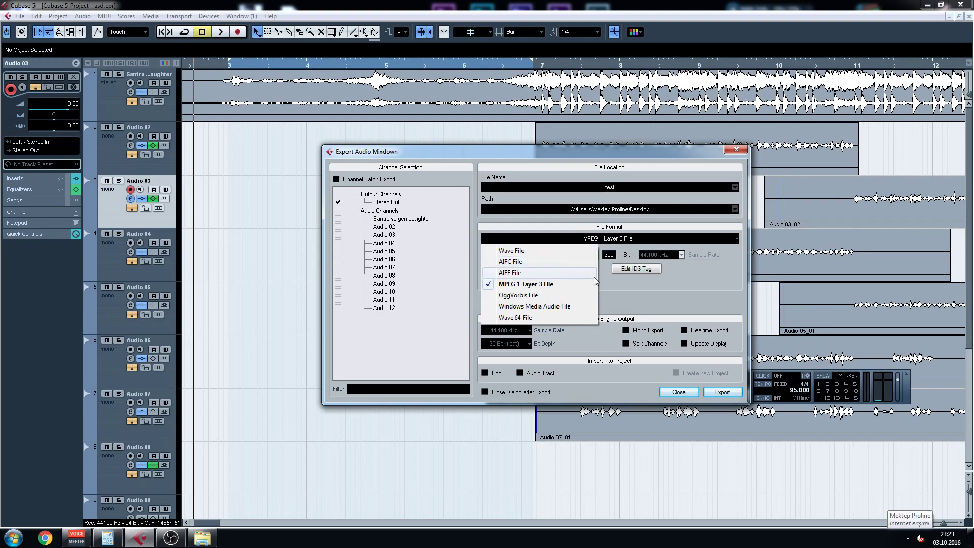
pyautogui.click(605, 268)
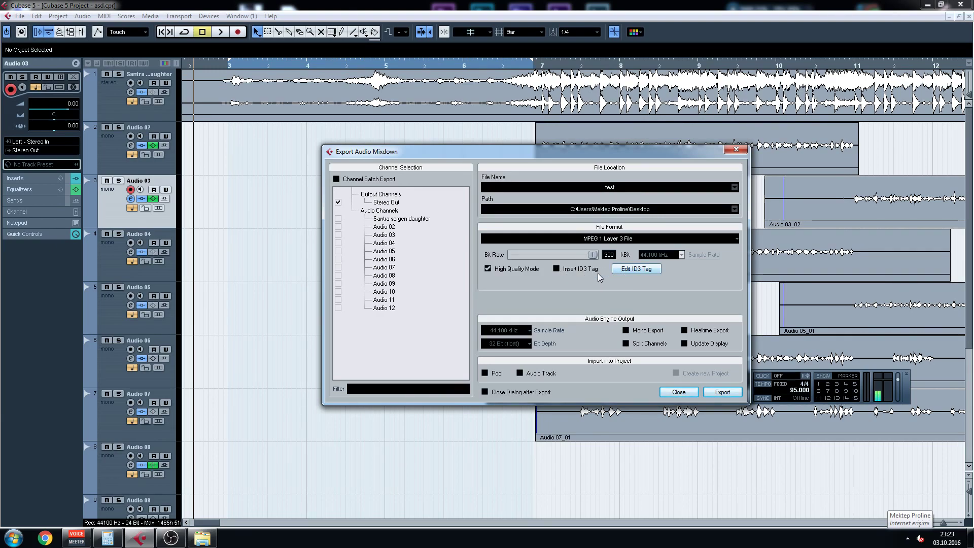
# Step: Enable ID3 tag insertion, look through the tag's fields without filling them in, and disable the tag again
pyautogui.click(564, 269)
pyautogui.click(635, 269)
pyautogui.moveTo(392, 197); pyautogui.dragTo(303, 167)
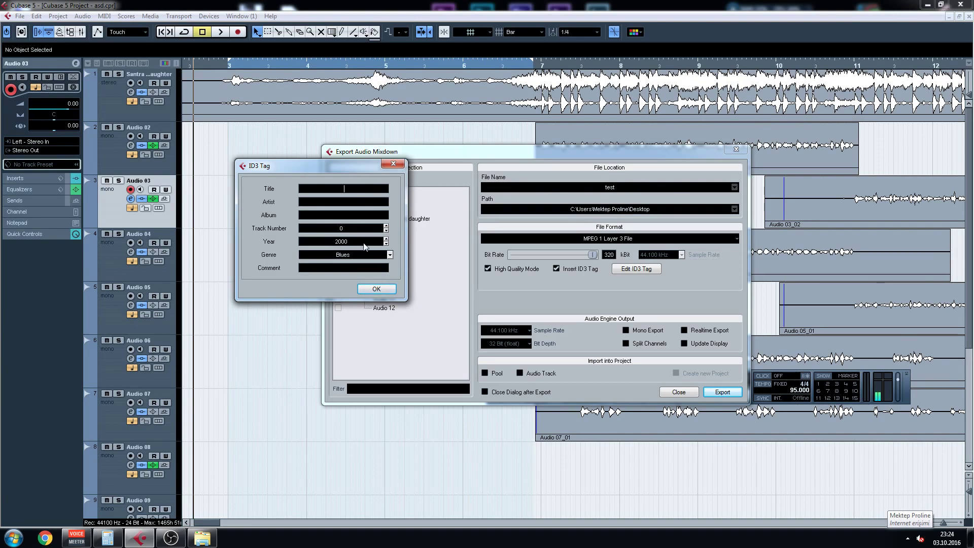
pyautogui.click(393, 163)
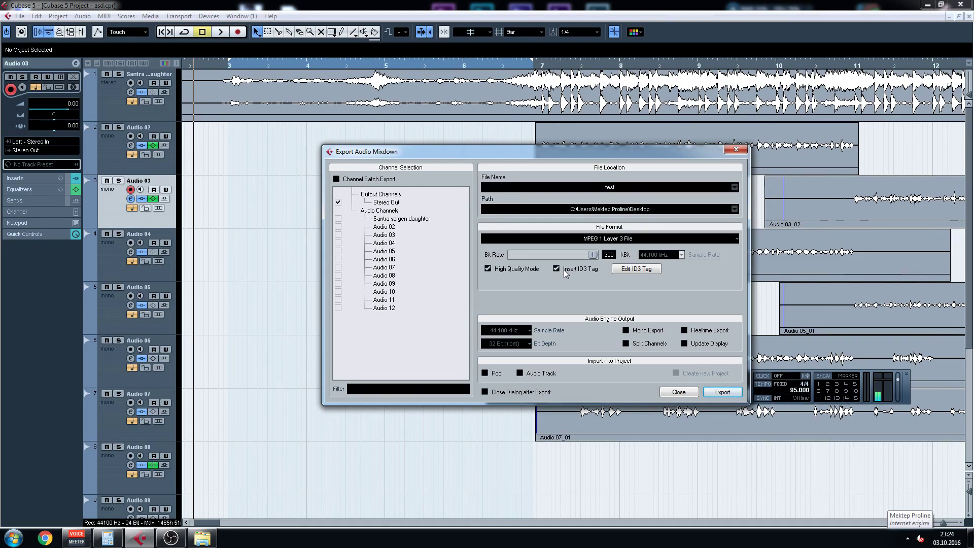
pyautogui.click(558, 269)
# Step: Export the mixdown, play the resulting test MP3 from the desktop, and close the player and the export settings
pyautogui.click(723, 391)
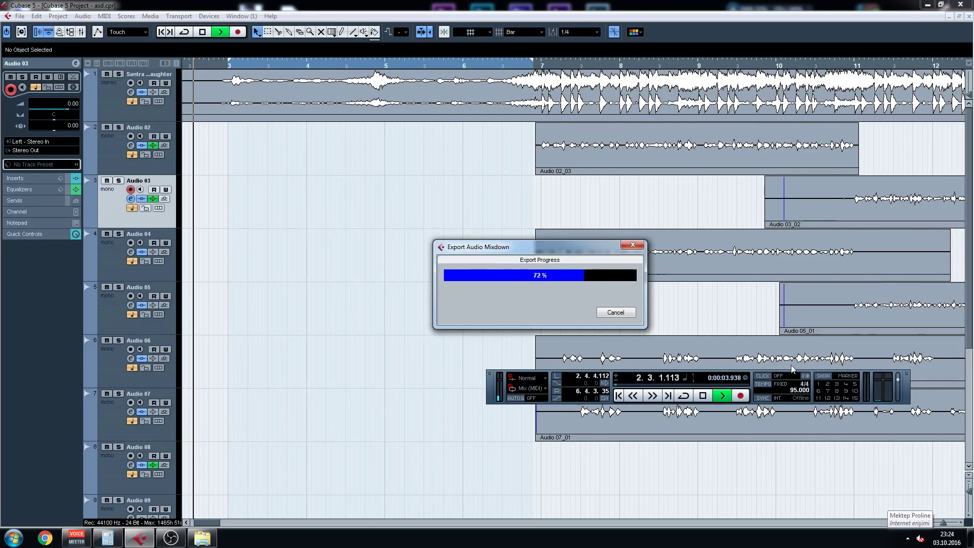
pyautogui.click(970, 539)
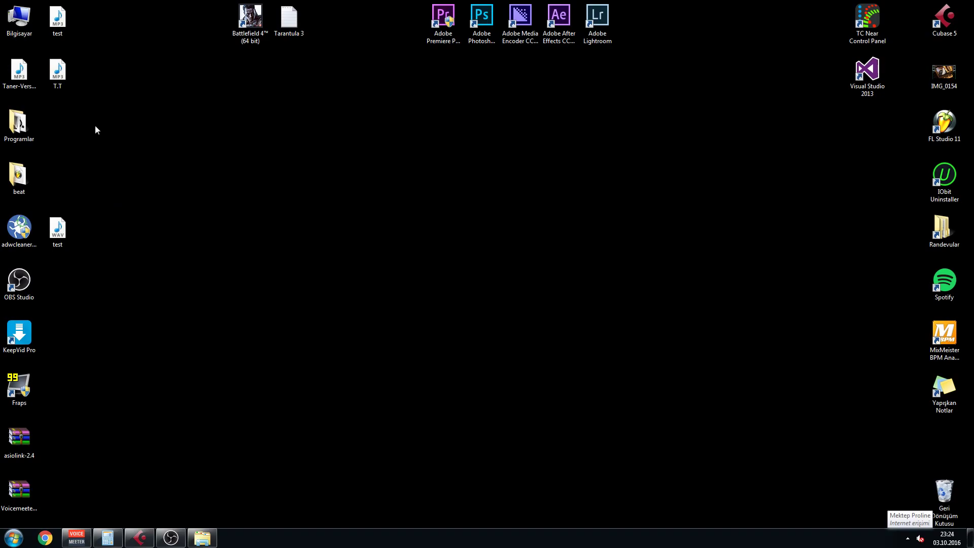
pyautogui.moveTo(57, 19); pyautogui.dragTo(405, 282)
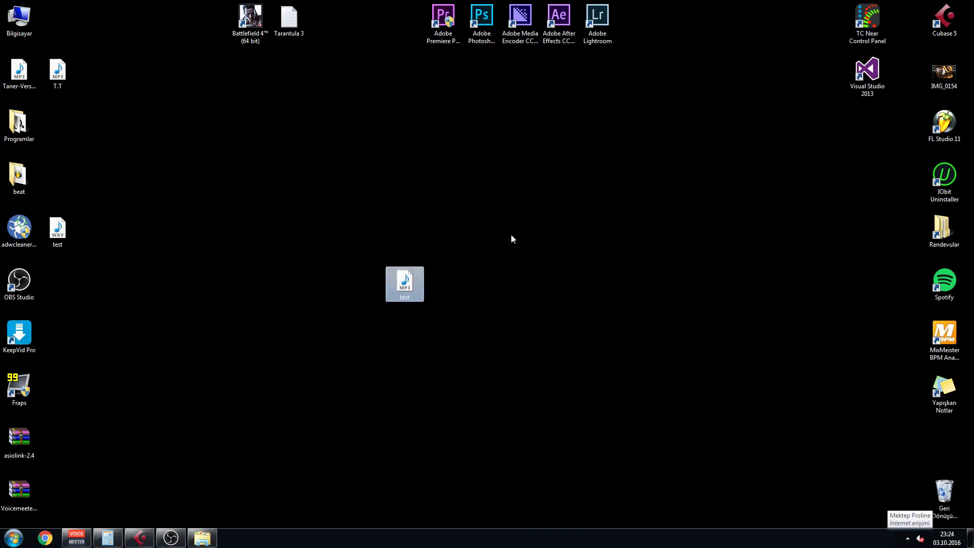
pyautogui.doubleClick(419, 290)
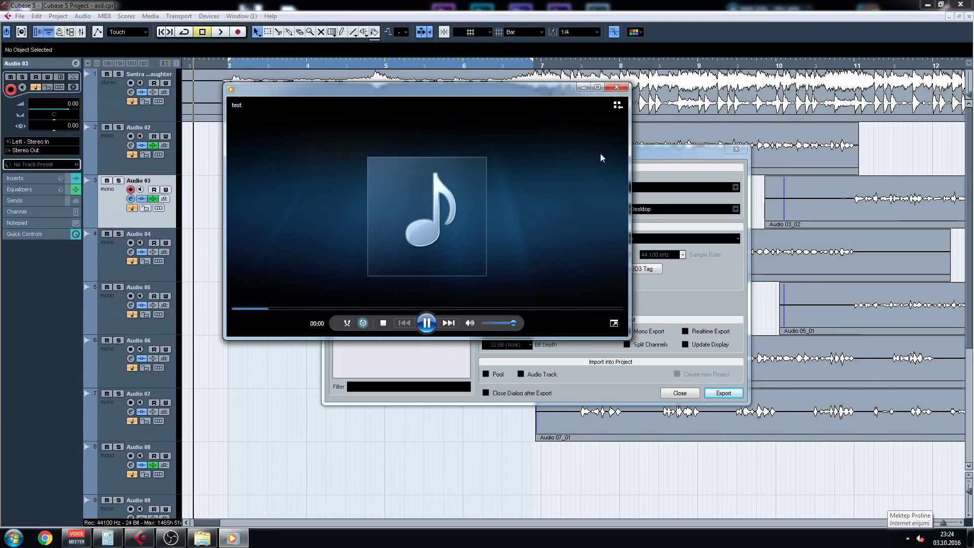
pyautogui.click(616, 87)
pyautogui.click(680, 392)
# Step: Move the left locator past the right one to about 65.4.3 and try to export the mixdown, overwriting test.mp3
pyautogui.hotkey('shift', 'f')
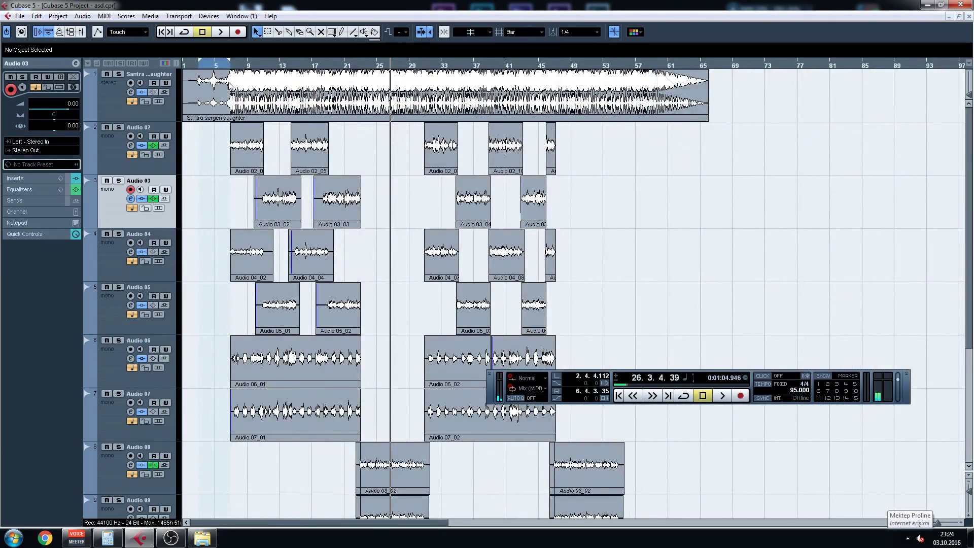
pyautogui.moveTo(202, 64); pyautogui.dragTo(708, 106)
pyautogui.click(20, 16)
pyautogui.moveTo(117, 196)
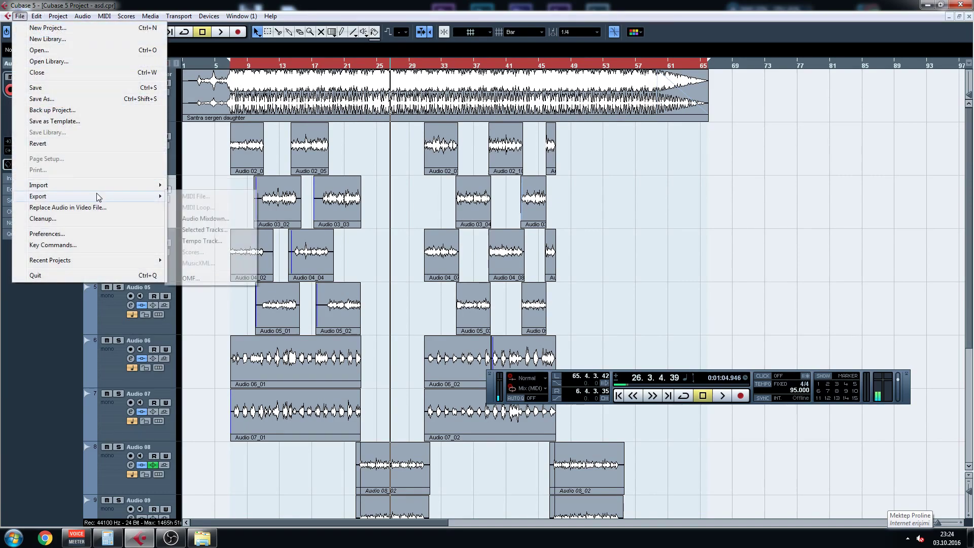
pyautogui.click(193, 218)
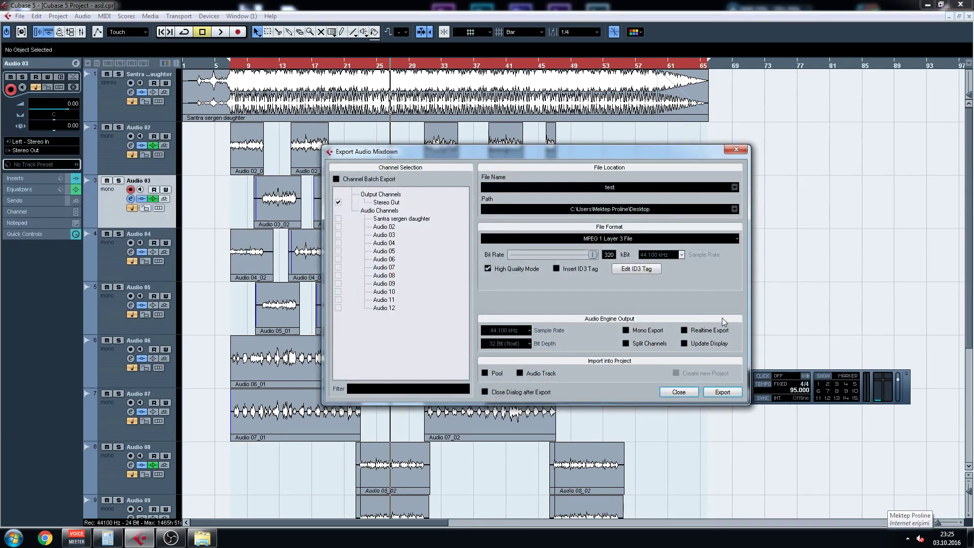
pyautogui.click(722, 392)
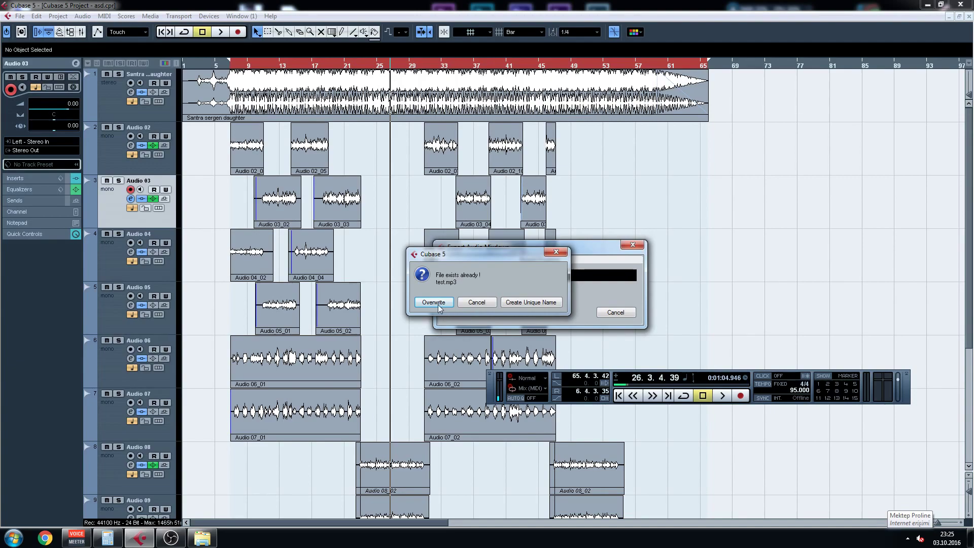
pyautogui.click(434, 303)
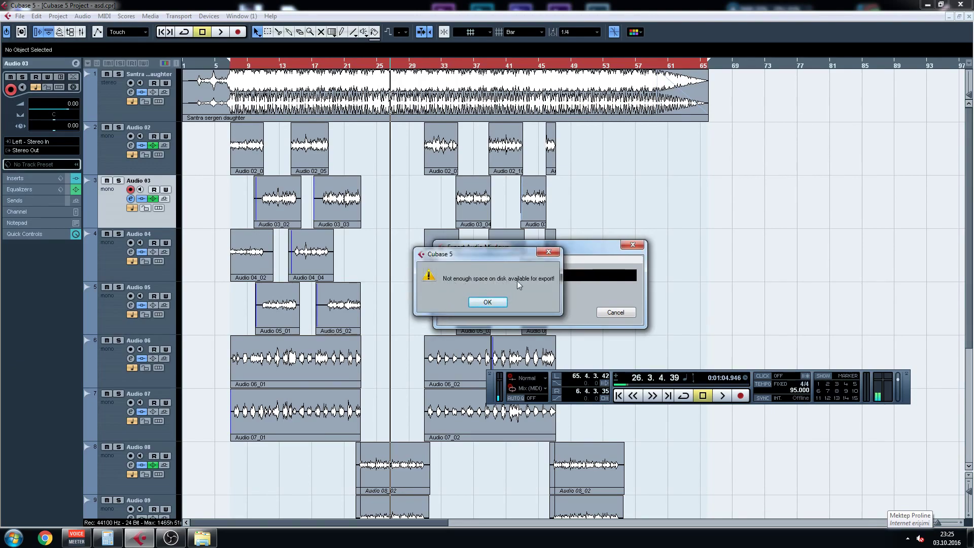
pyautogui.moveTo(484, 253); pyautogui.dragTo(508, 203)
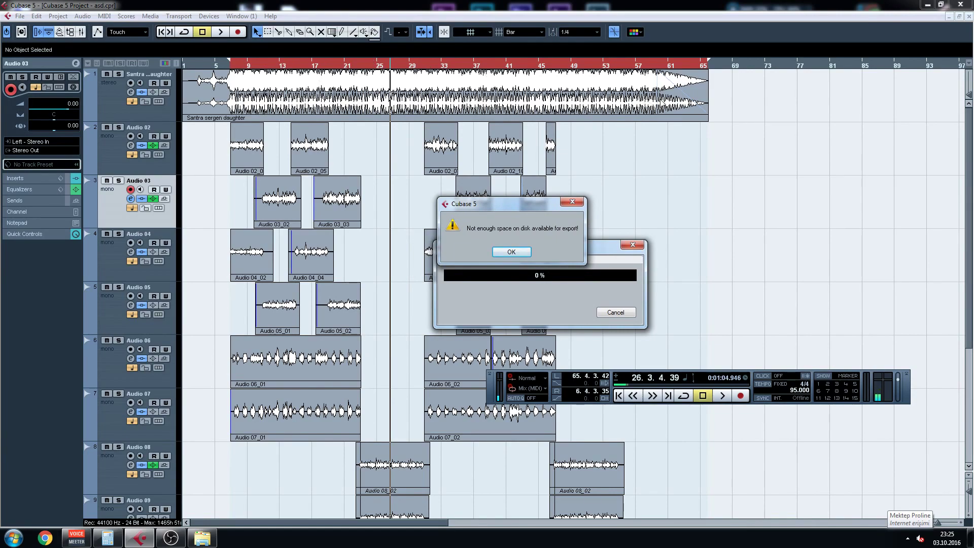
pyautogui.click(524, 253)
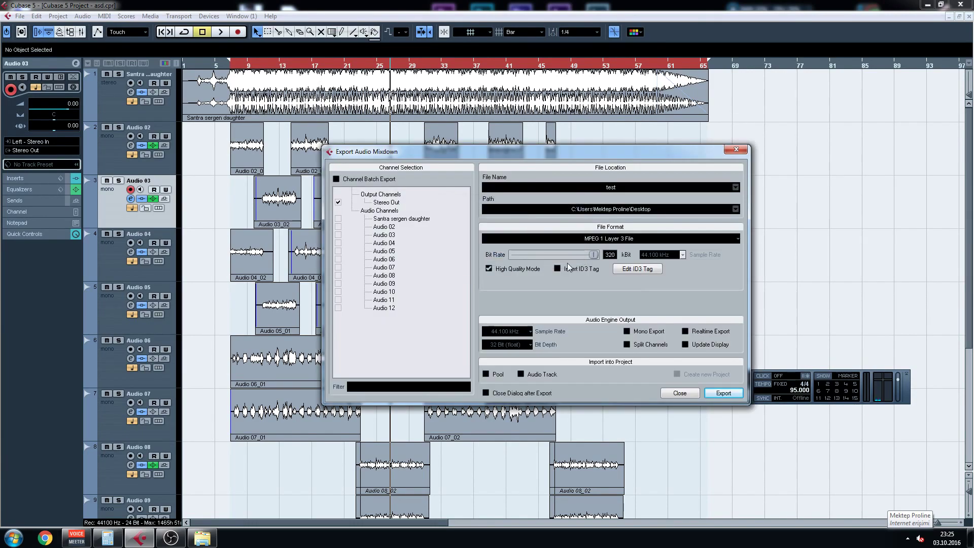
pyautogui.click(686, 395)
pyautogui.moveTo(392, 66); pyautogui.dragTo(323, 43)
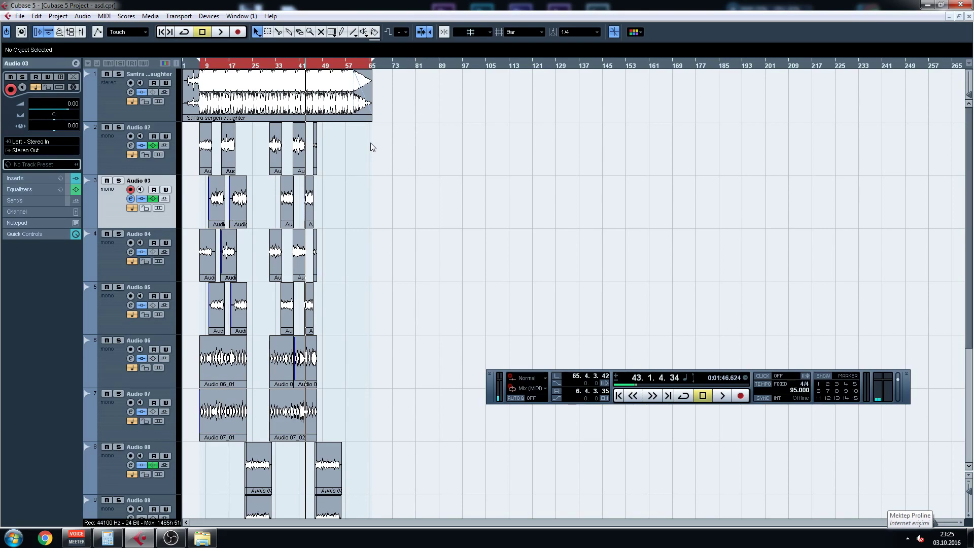
pyautogui.click(170, 538)
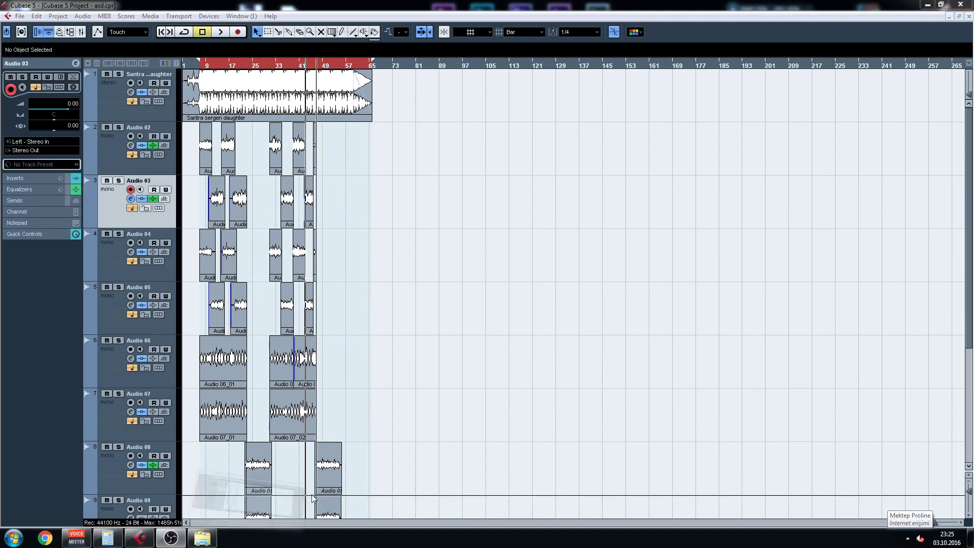